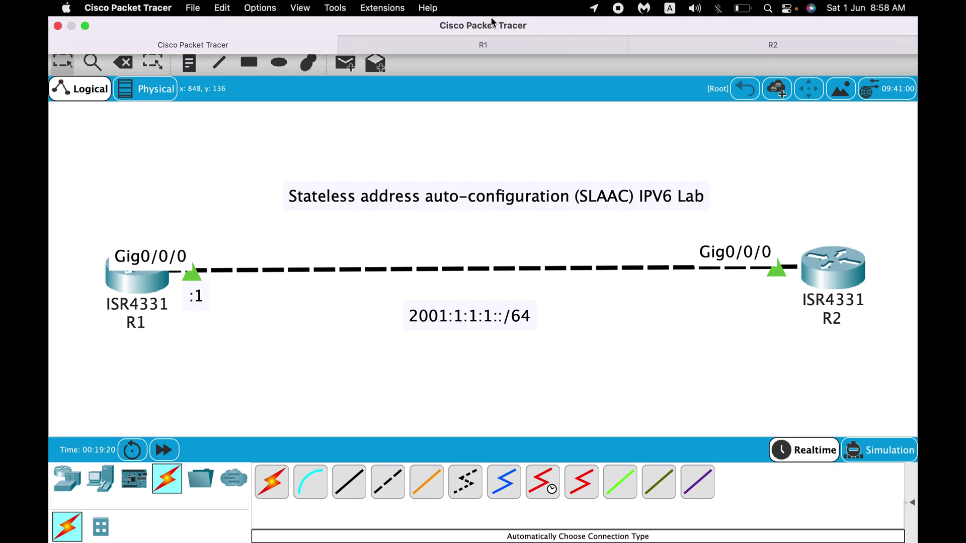
# Step: Bring up R1's CLI window showing its IPv6 interface summary with Gig0/0/0 at 2001:1:1:1::1
pyautogui.click(482, 9)
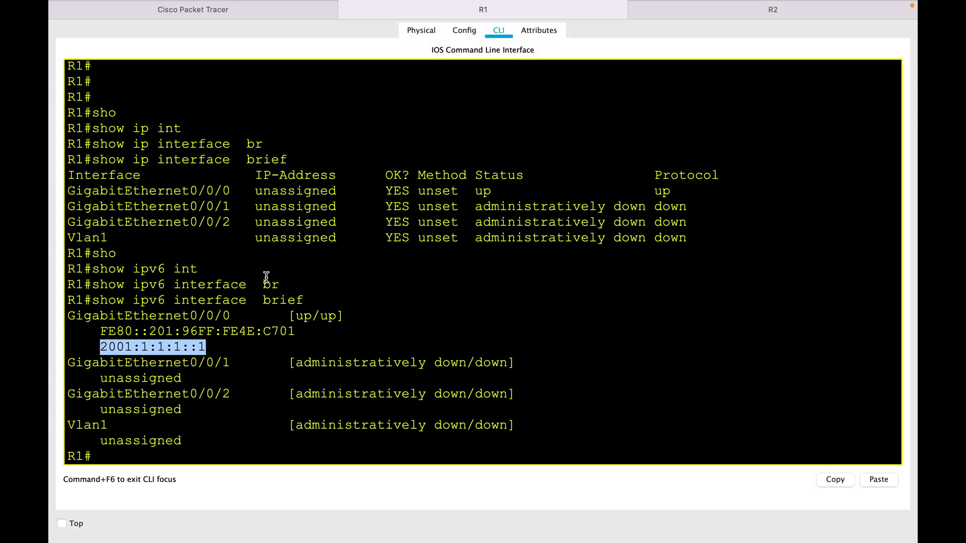
# Step: Highlight R1's Gig0/0/0 address 2001:1:1:1::1 in the CLI, then switch to R2's CLI
pyautogui.click(204, 344)
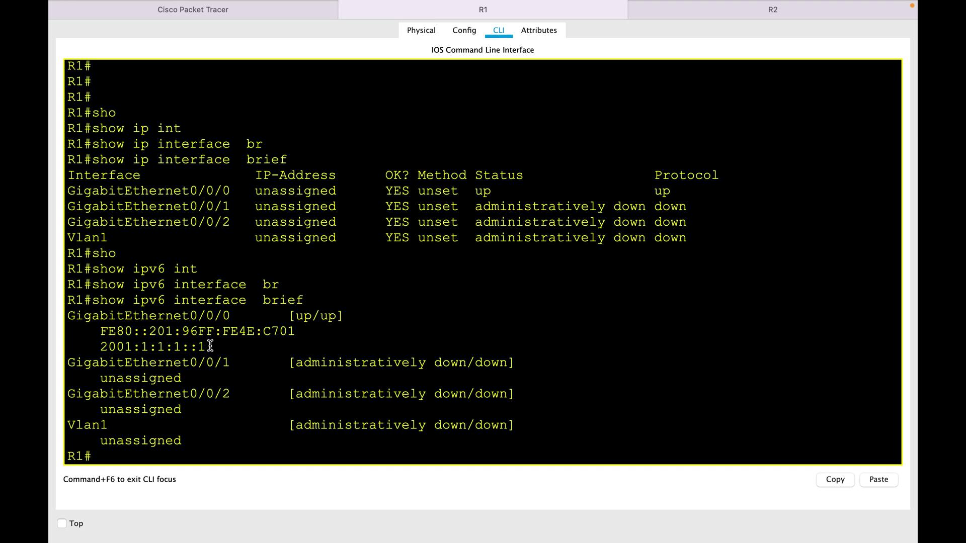
pyautogui.moveTo(211, 345); pyautogui.dragTo(64, 315)
pyautogui.click(305, 335)
pyautogui.moveTo(209, 346); pyautogui.dragTo(97, 343)
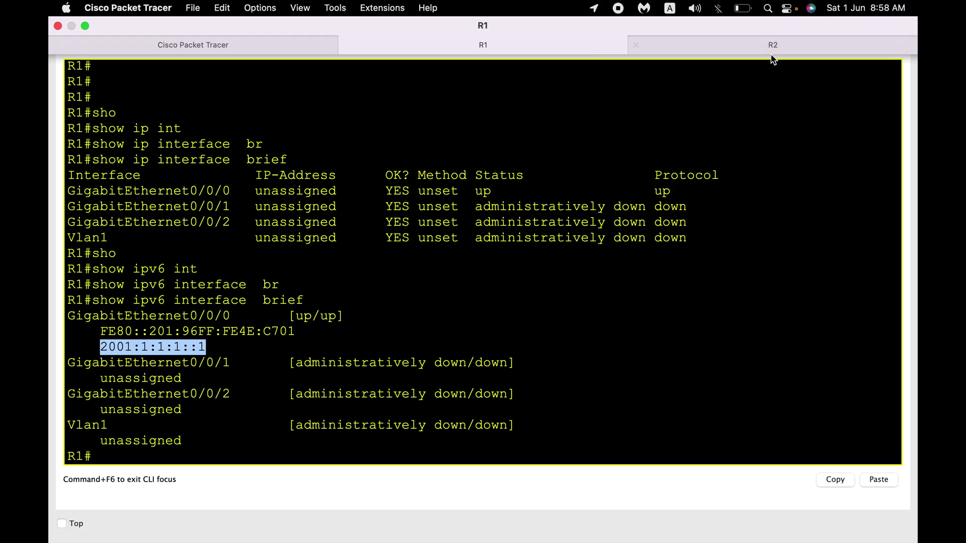
pyautogui.click(772, 48)
# Step: List R2's IPv6 interface summary with show ipv6 interface brief
pyautogui.write('sho')
pyautogui.press('Tab')
pyautogui.write('ipv6 int')
pyautogui.press('Tab')
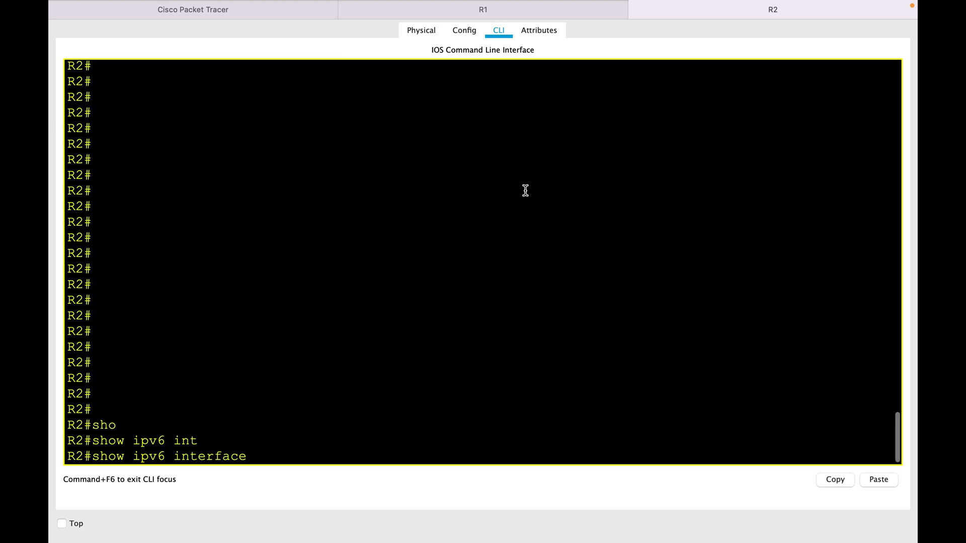
pyautogui.write('br')
pyautogui.press('Tab')
pyautogui.press('Return')
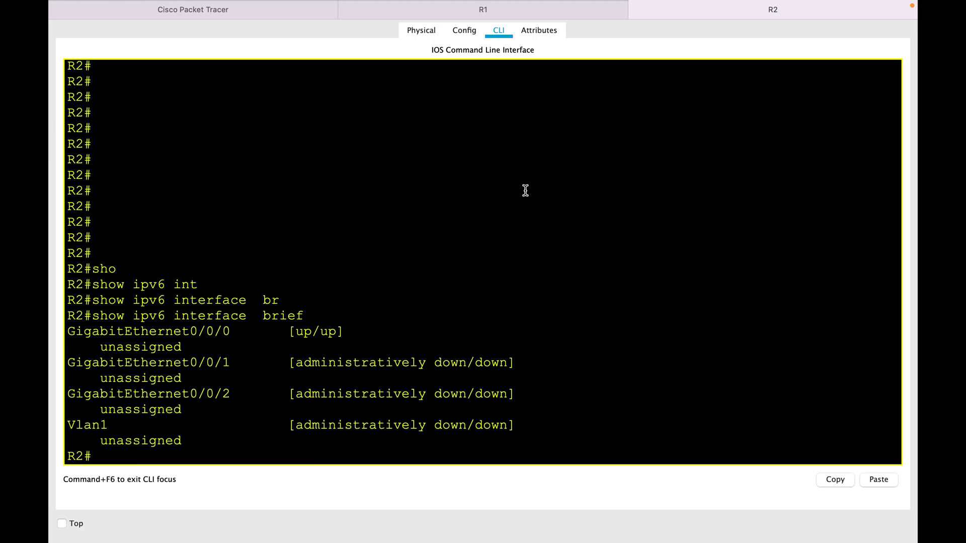
# Step: Enter global configuration mode and turn on ipv6 unicast-routing on R2
pyautogui.write('conf t')
pyautogui.press('Return')
pyautogui.write('ipv')
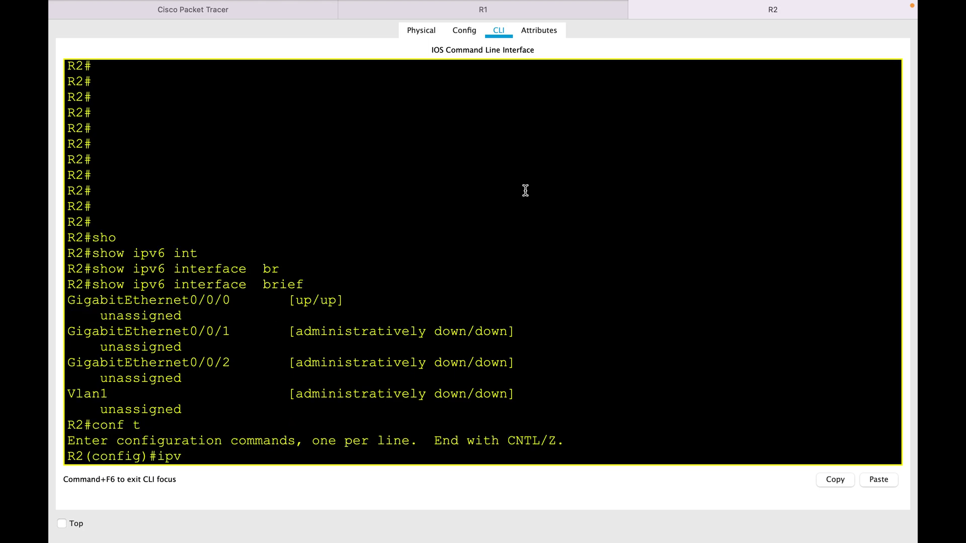
pyautogui.press('Tab')
pyautogui.write('u')
pyautogui.press('Tab')
pyautogui.press('Return')
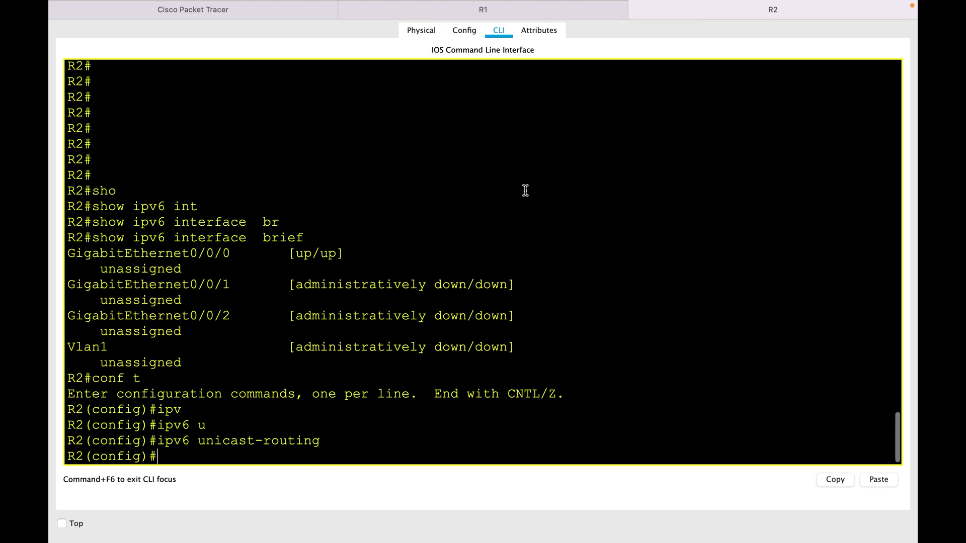
# Step: Enter interface GigabitEthernet0/0/0 and apply ipv6 enable
pyautogui.write('int')
pyautogui.press('Tab')
pyautogui.write('gi')
pyautogui.press('Tab')
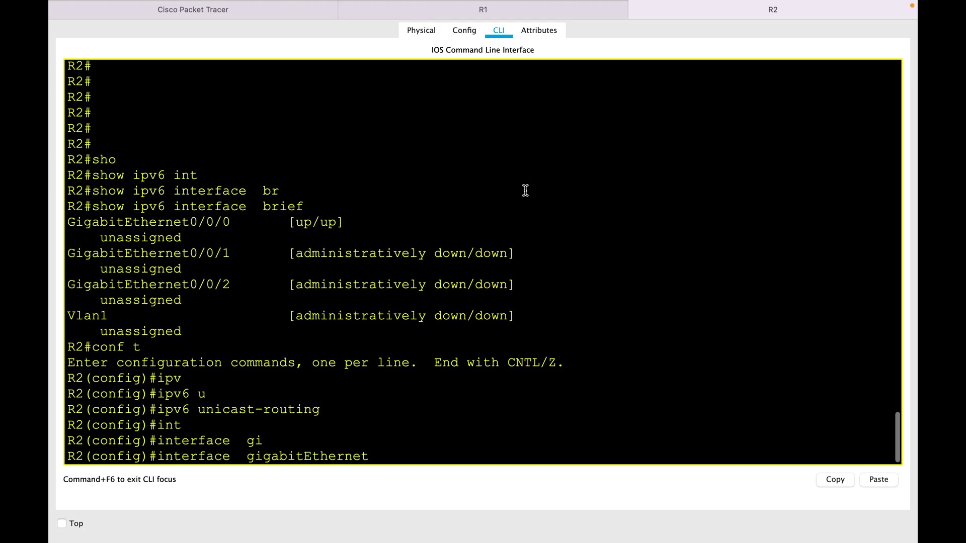
pyautogui.write('0/0/0')
pyautogui.press('Return')
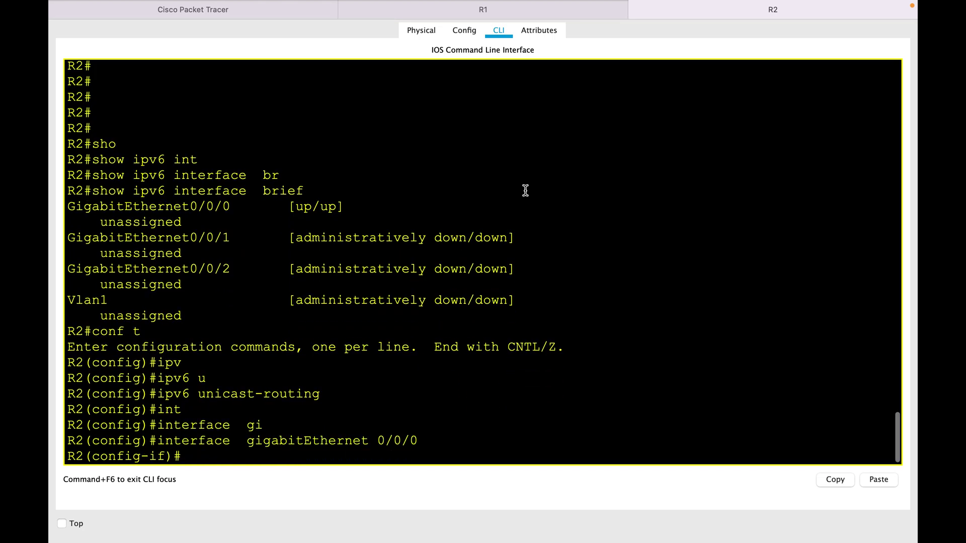
pyautogui.write('ipv')
pyautogui.press('Tab')
pyautogui.write('en')
pyautogui.press('Tab')
pyautogui.press('Return')
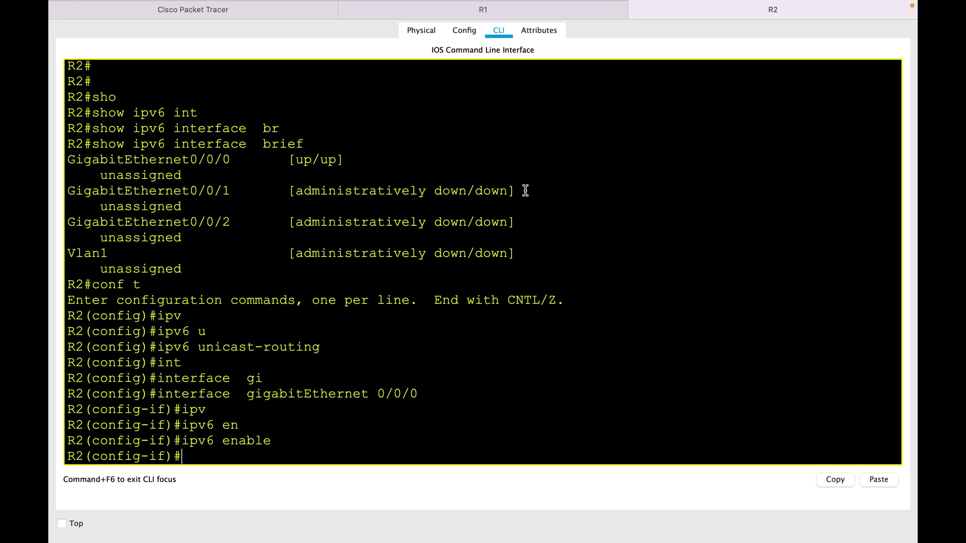
# Step: Apply ipv6 address autoconfig on Gig0/0/0 for SLAAC addressing
pyautogui.write('ipv')
pyautogui.press('Tab')
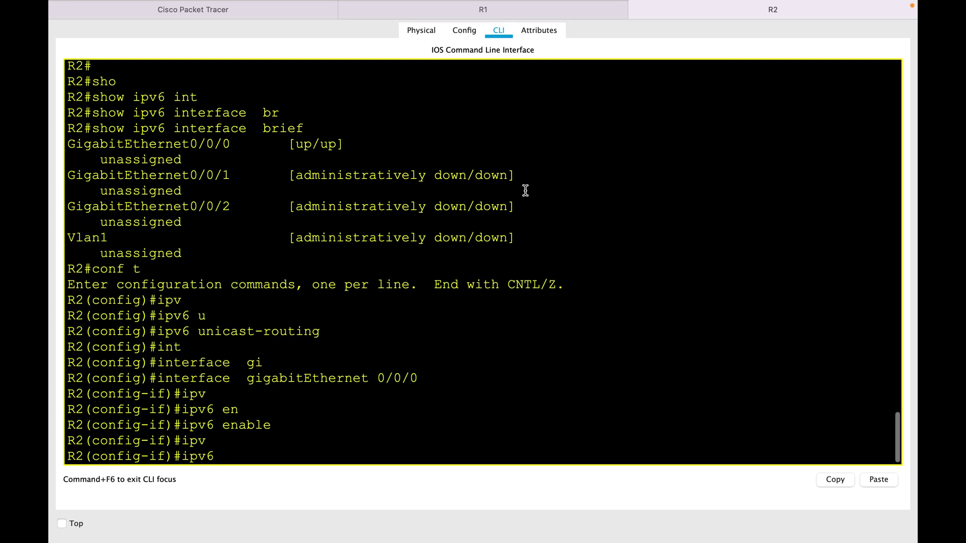
pyautogui.write('au')
pyautogui.press('Tab')
pyautogui.press('BackSpace')
pyautogui.press('BackSpace')
pyautogui.press('BackSpace')
pyautogui.press('BackSpace')
pyautogui.press('BackSpace')
pyautogui.press('BackSpace')
pyautogui.press('BackSpace')
pyautogui.press('BackSpace')
pyautogui.press('BackSpace')
pyautogui.press('BackSpace')
pyautogui.press('BackSpace')
pyautogui.press('BackSpace')
pyautogui.press('BackSpace')
pyautogui.press('BackSpace')
pyautogui.write('dd')
pyautogui.press('Tab')
pyautogui.write('au')
pyautogui.press('Tab')
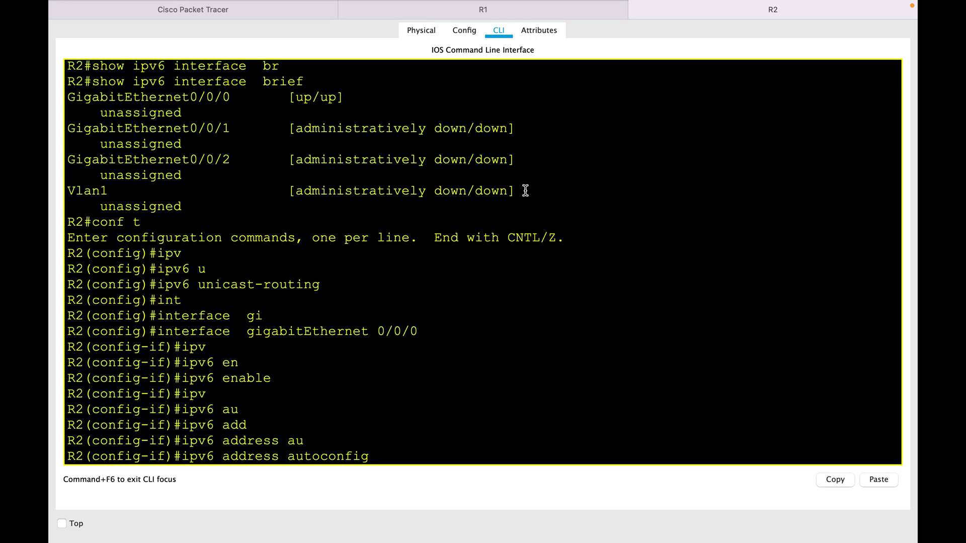
pyautogui.press('Return')
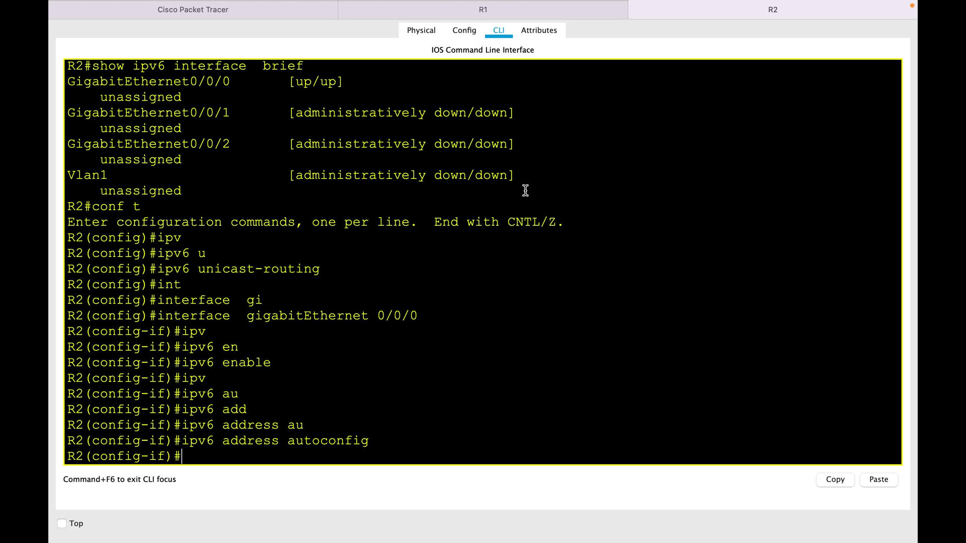
# Step: Exit configuration mode and run show ipv6 interface brief on R2
pyautogui.hotkey('ctrl', 'z')
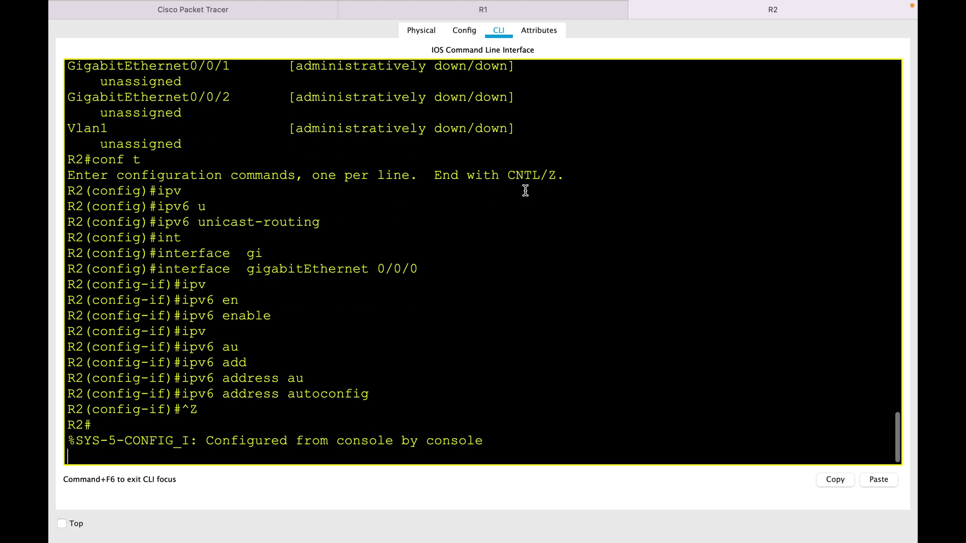
pyautogui.write('show ipv6 int')
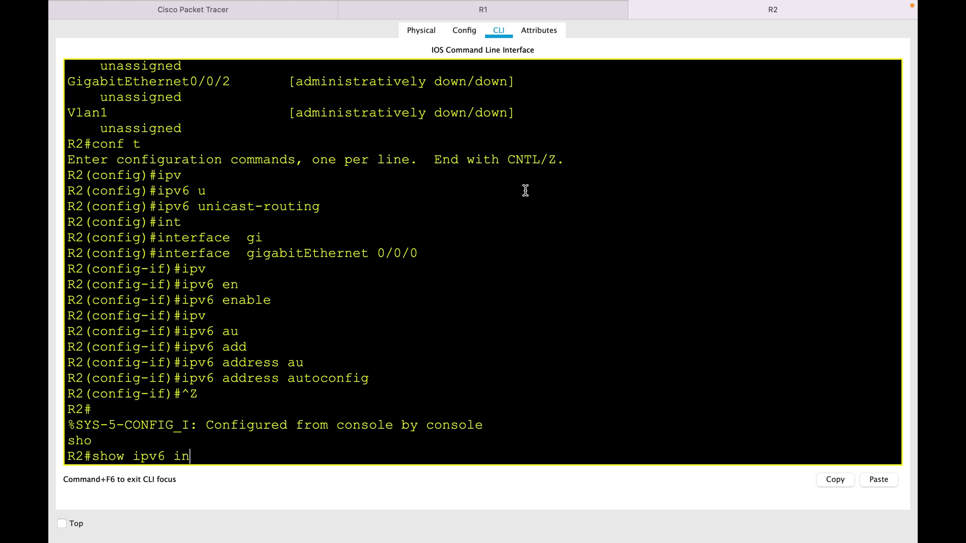
pyautogui.press('Tab')
pyautogui.write('br')
pyautogui.press('Tab')
pyautogui.press('Return')
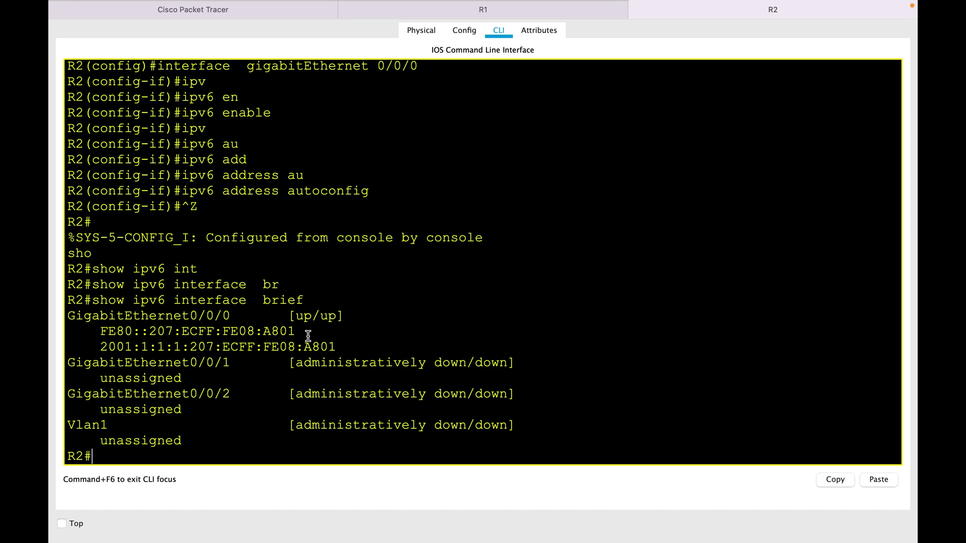
# Step: Highlight the new link-local FE80::207:ECFF:FE08:A801 and global 2001:1:1:1:207:ECFF:FE08:A801 addresses
pyautogui.moveTo(297, 331); pyautogui.dragTo(93, 331)
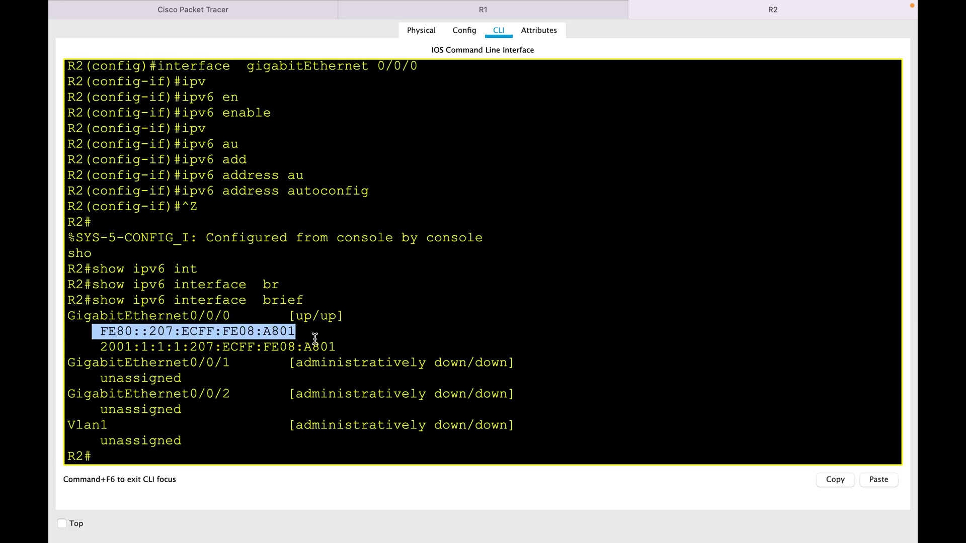
pyautogui.click(339, 347)
pyautogui.moveTo(340, 347); pyautogui.dragTo(98, 348)
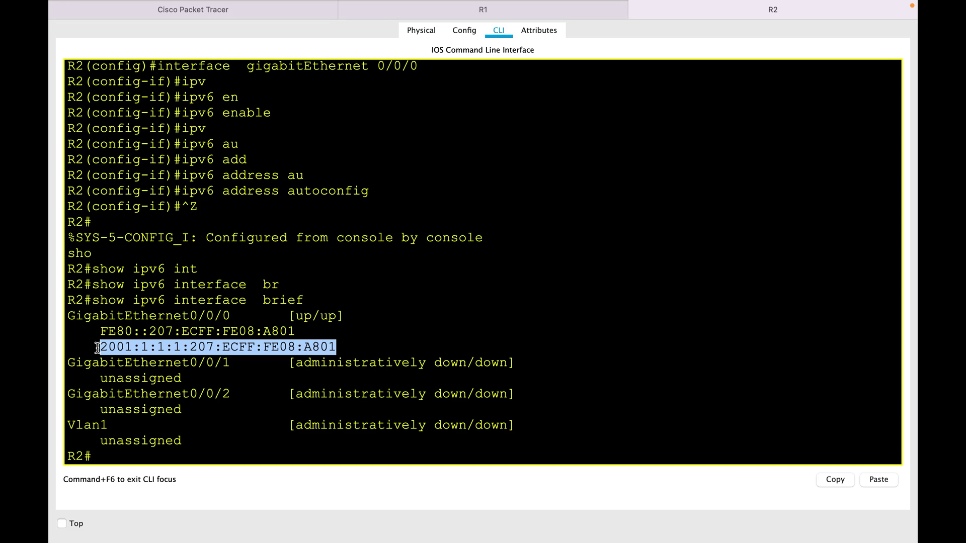
pyautogui.click(257, 440)
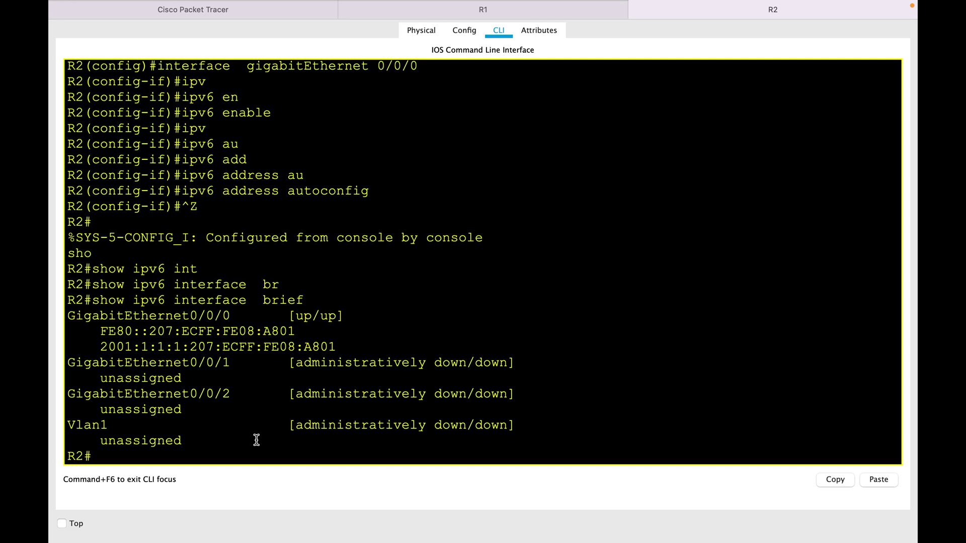
# Step: Run show ipv6 interface gigabitEthernet 0/0/0 and highlight the global address and 2001:1:1:1::/64 subnet
pyautogui.write('sho')
pyautogui.press('Tab')
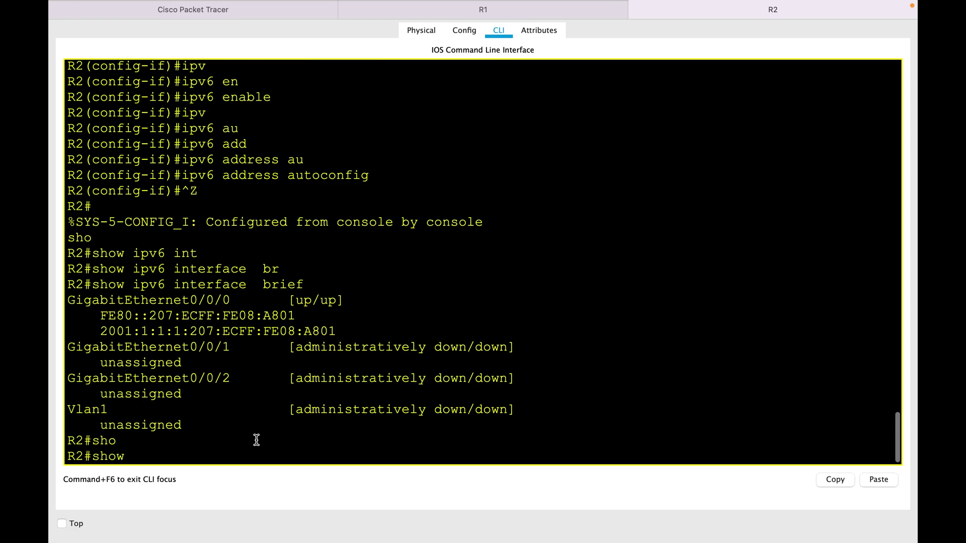
pyautogui.write('ip')
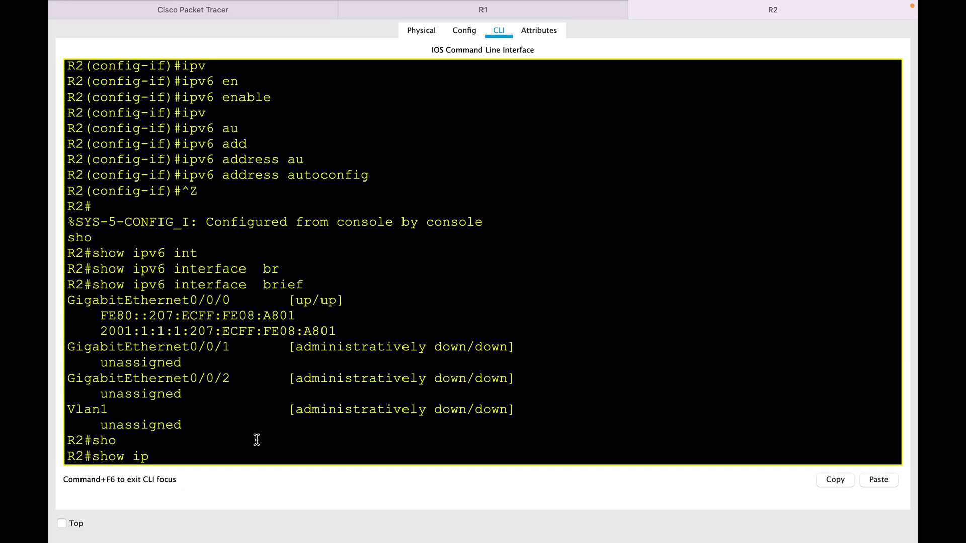
pyautogui.write('v6 int')
pyautogui.press('Tab')
pyautogui.write('gi')
pyautogui.press('Tab')
pyautogui.write('0/0/0')
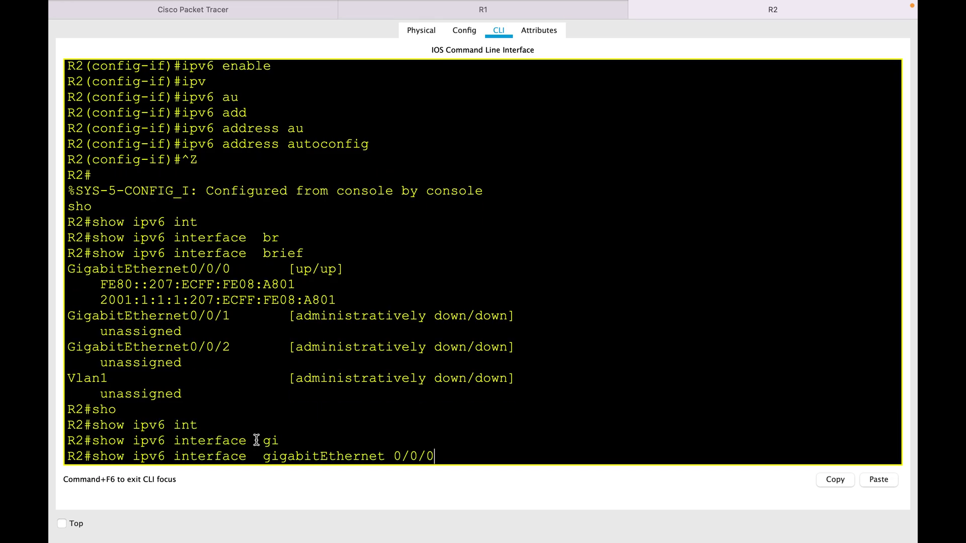
pyautogui.press('Return')
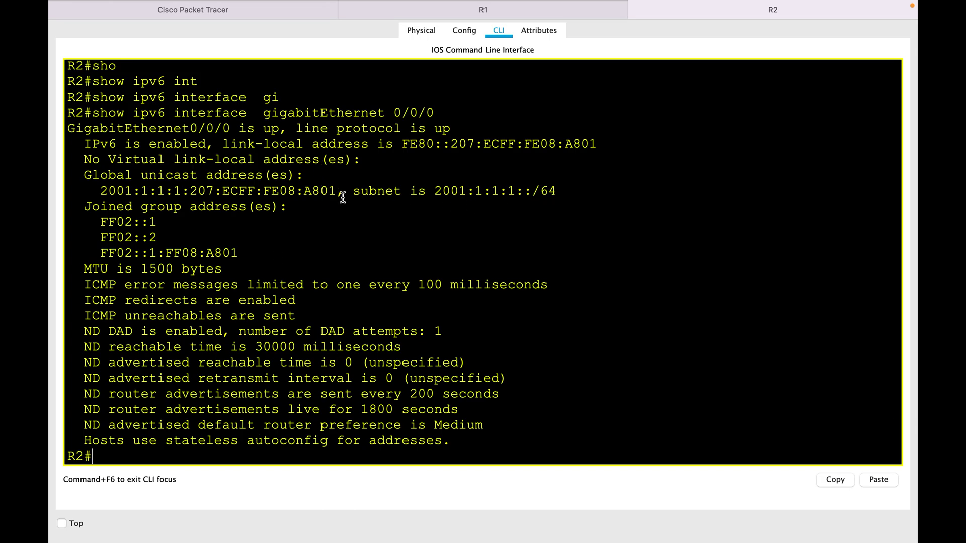
pyautogui.moveTo(336, 190); pyautogui.dragTo(69, 194)
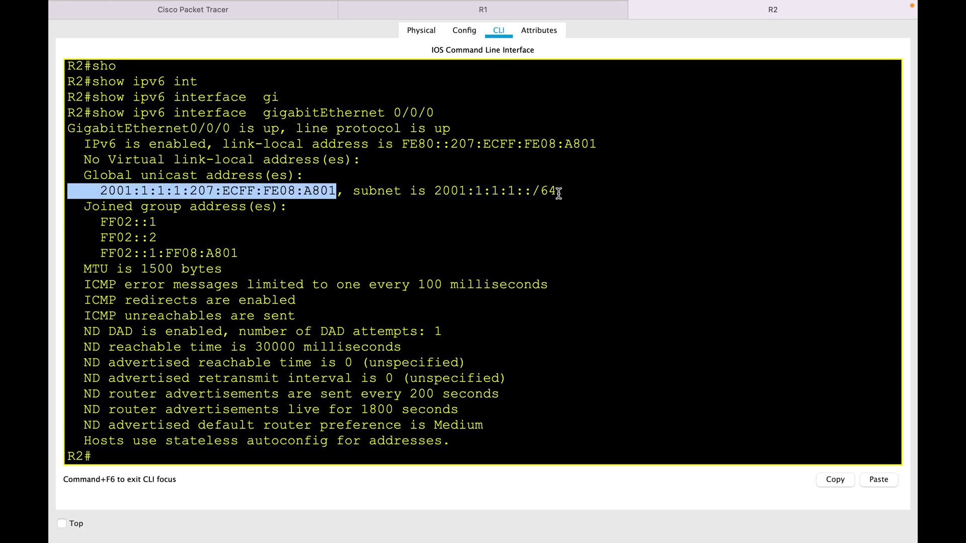
pyautogui.moveTo(565, 191); pyautogui.dragTo(435, 190)
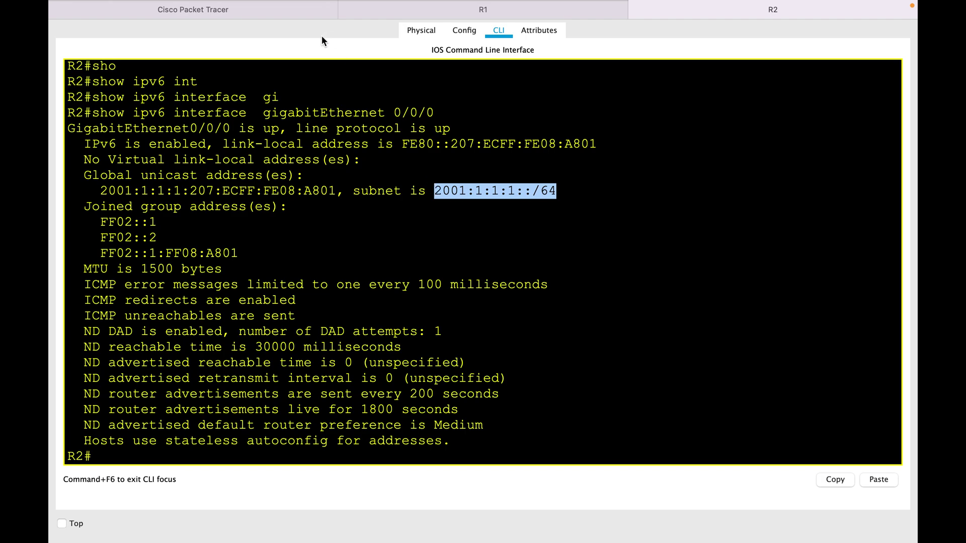
# Step: Ping R1 with ping ipv6 2001:1:1:1::1 from R2, getting 5/5 replies
pyautogui.click(322, 175)
pyautogui.press('Return')
pyautogui.press('Return')
pyautogui.press('Return')
pyautogui.write('pin')
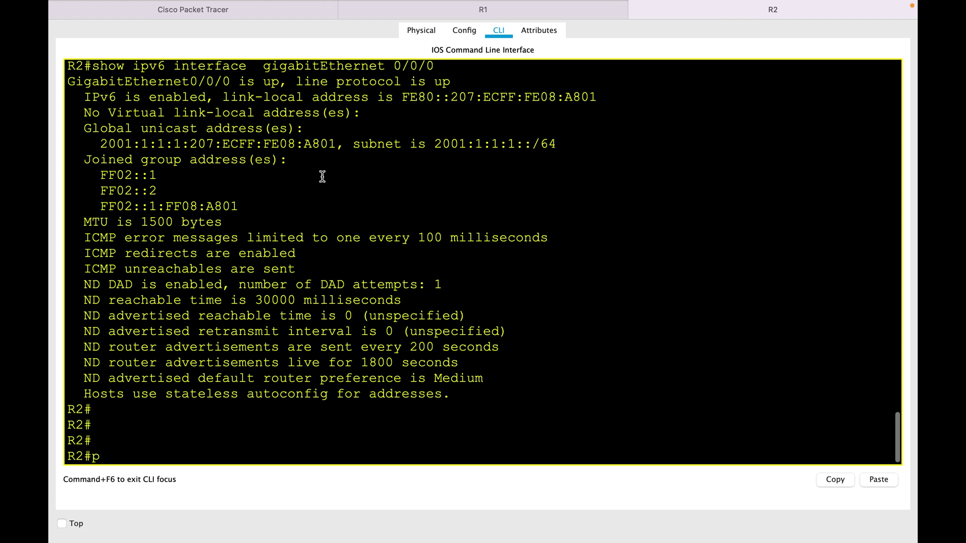
pyautogui.press('Tab')
pyautogui.write('ipv')
pyautogui.press('Tab')
pyautogui.write('200')
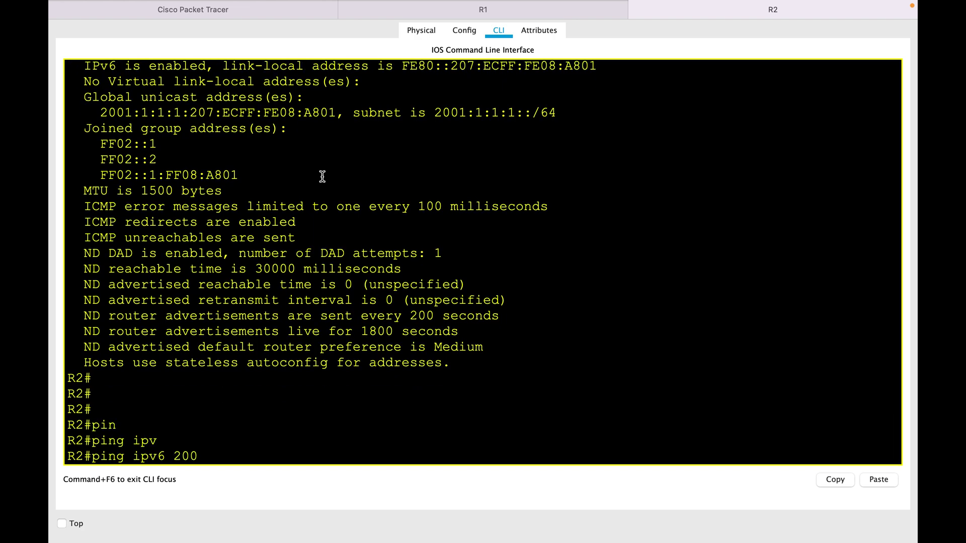
pyautogui.write('1:1:1:1::1')
pyautogui.press('Return')
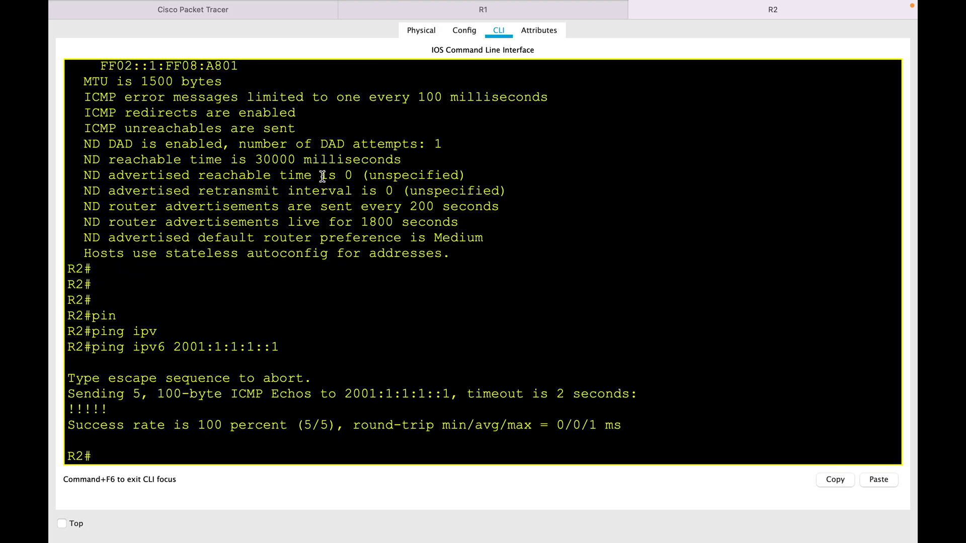